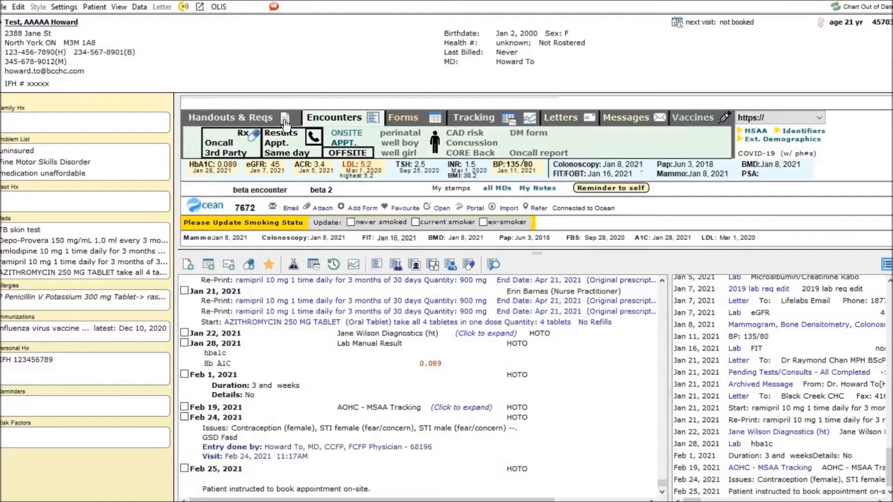
- Look through the chart shortcuts for handouts and requisitions, forms, and messages
{"action": "left_click", "coordinate": [268, 122]}
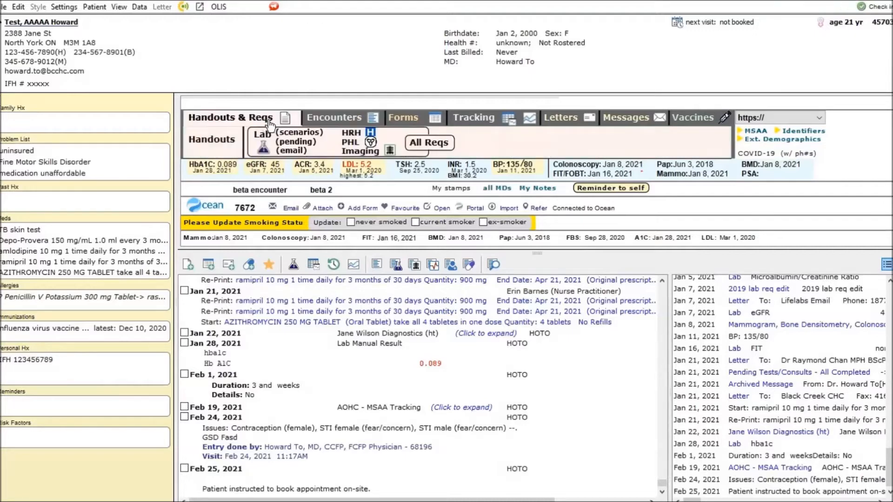
{"action": "left_click", "coordinate": [414, 120]}
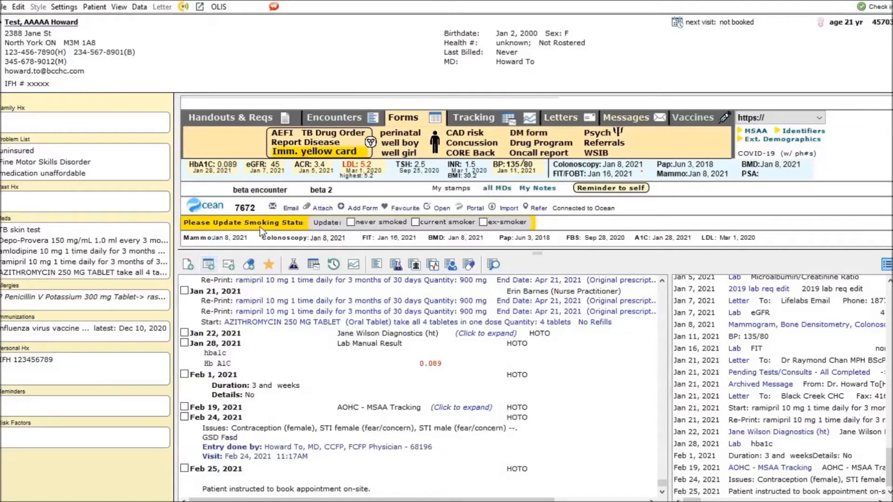
{"action": "left_click", "coordinate": [644, 122]}
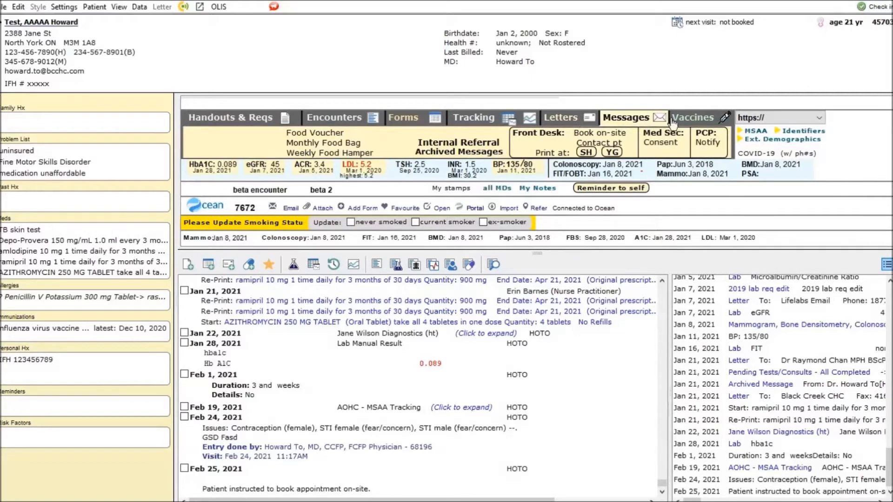
- View the Jane Wilson Diagnostics imaging requisition for the patient, and close it without filling it in
{"action": "left_click", "coordinate": [269, 120]}
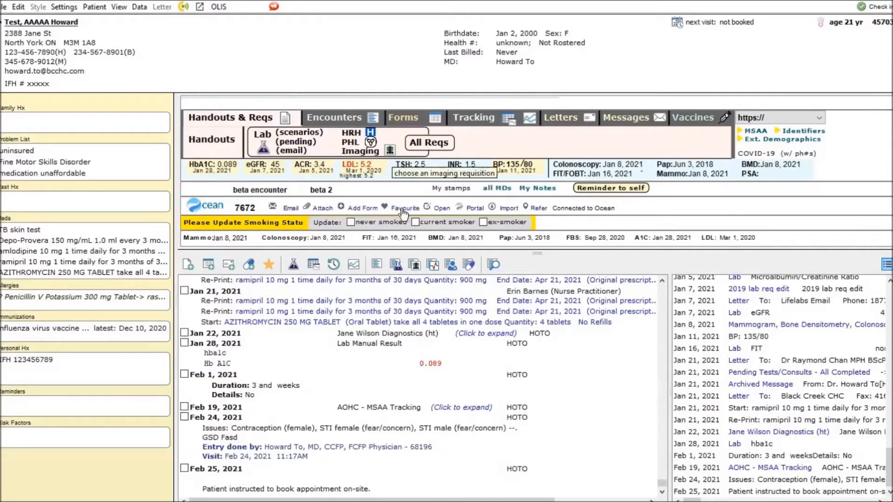
{"action": "left_click", "coordinate": [390, 151]}
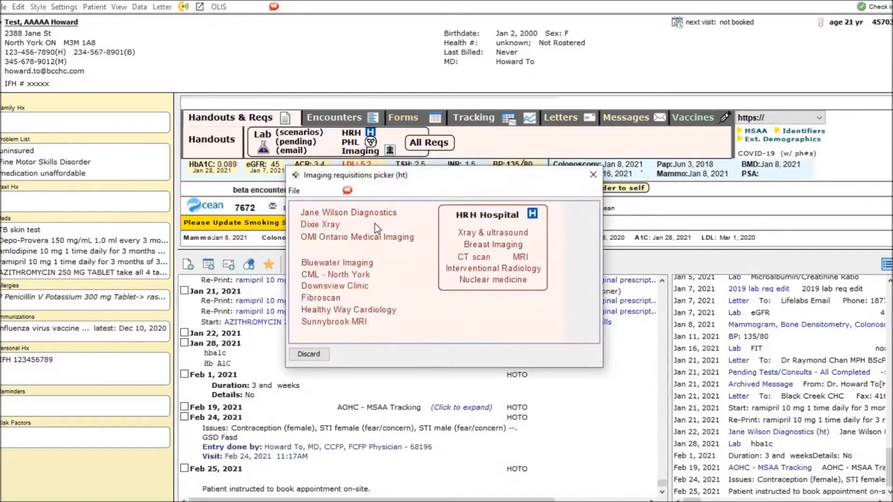
{"action": "left_click", "coordinate": [367, 217]}
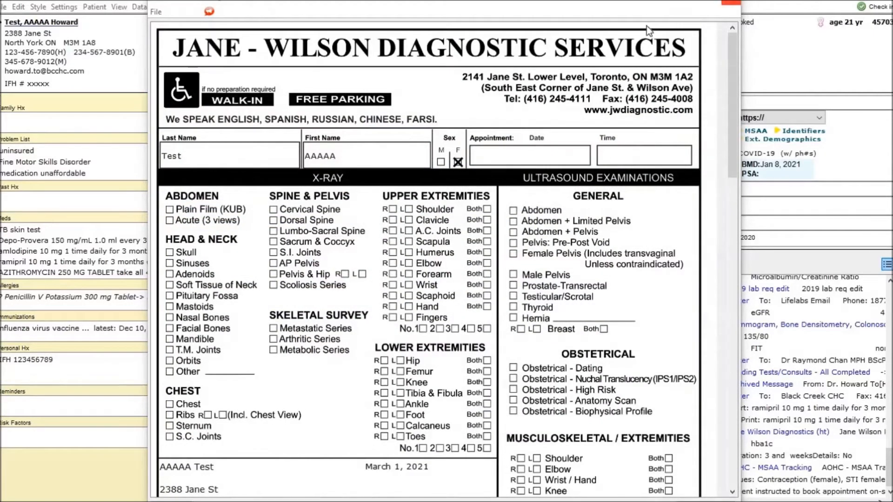
{"action": "left_click", "coordinate": [732, 3]}
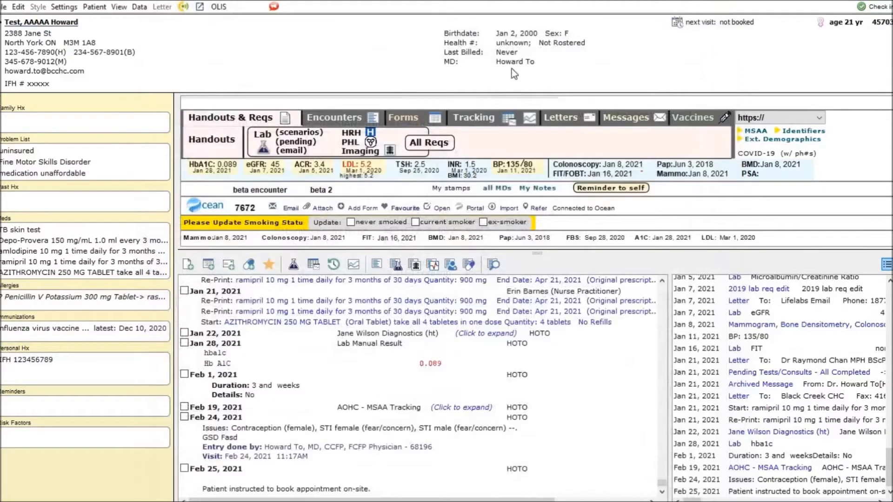
- View the Humber River Hospital cardiology referral requisition, and close it without filling it in
{"action": "left_click", "coordinate": [370, 135]}
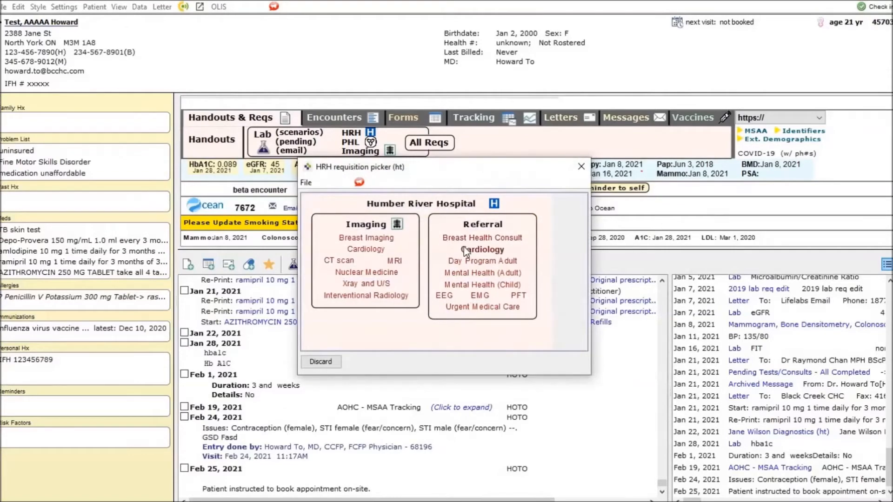
{"action": "left_click", "coordinate": [465, 249]}
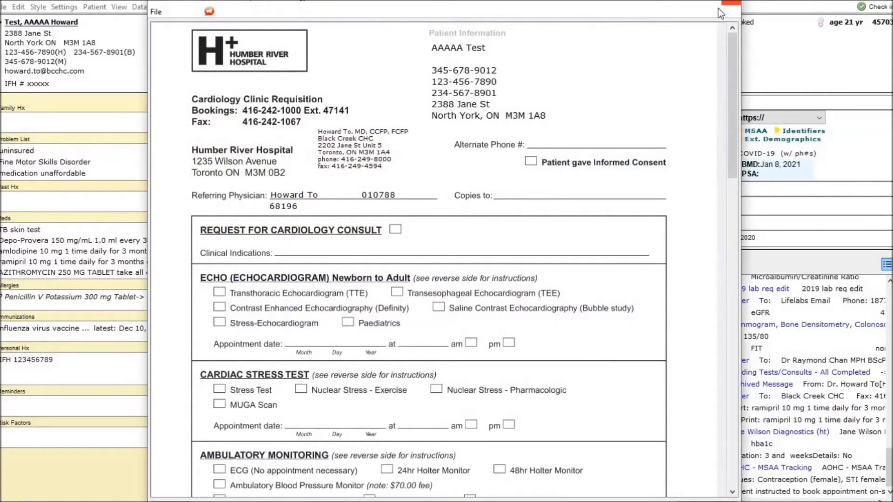
{"action": "left_click", "coordinate": [730, 3]}
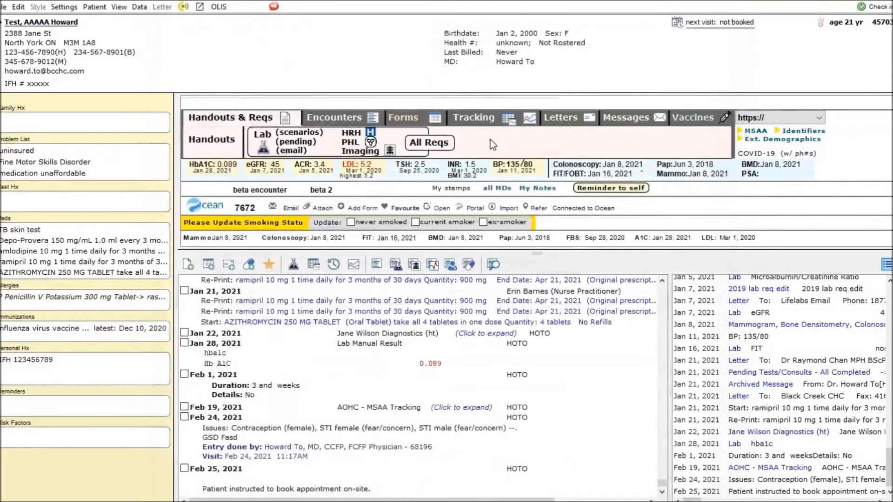
- View the public health Adverse Imm Event form, close it, and review the picker listing all requisitions
{"action": "left_click", "coordinate": [362, 145]}
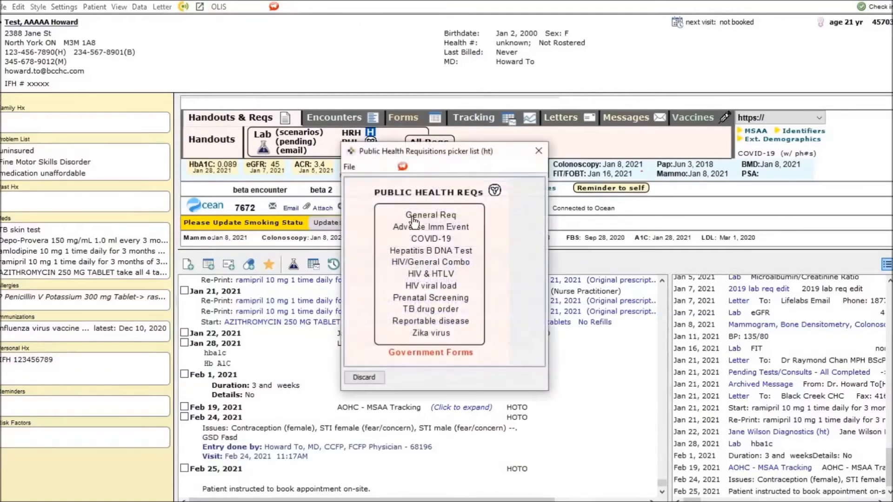
{"action": "left_click", "coordinate": [413, 227]}
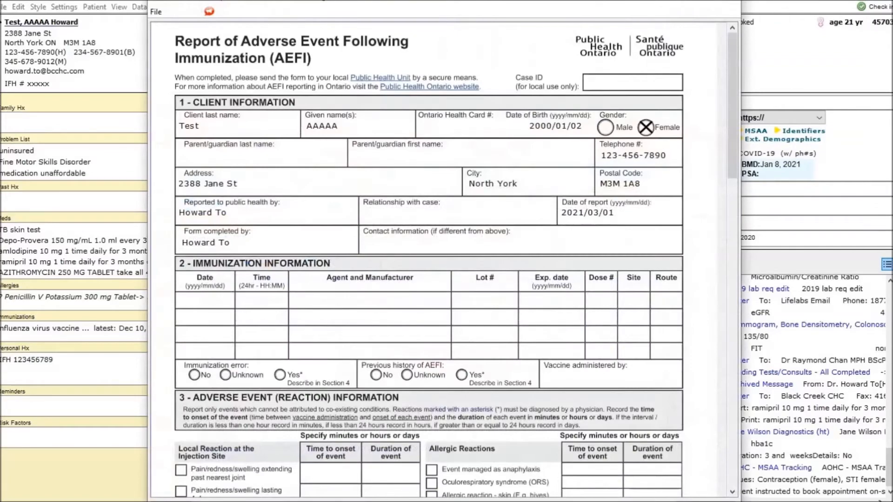
{"action": "left_click", "coordinate": [731, 3]}
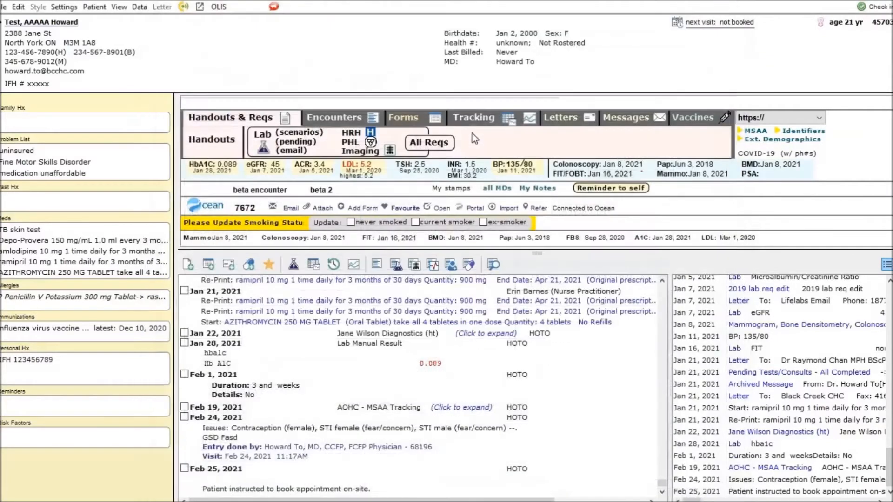
{"action": "left_click", "coordinate": [434, 147]}
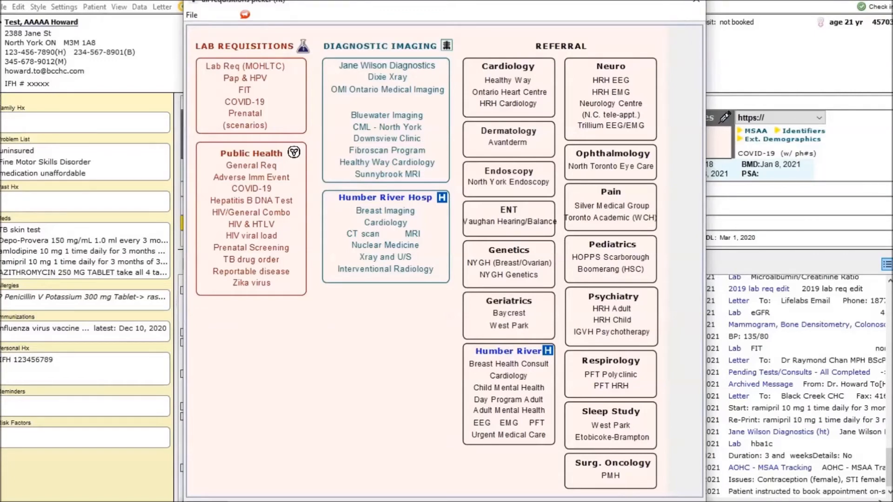
{"action": "left_click", "coordinate": [695, 4]}
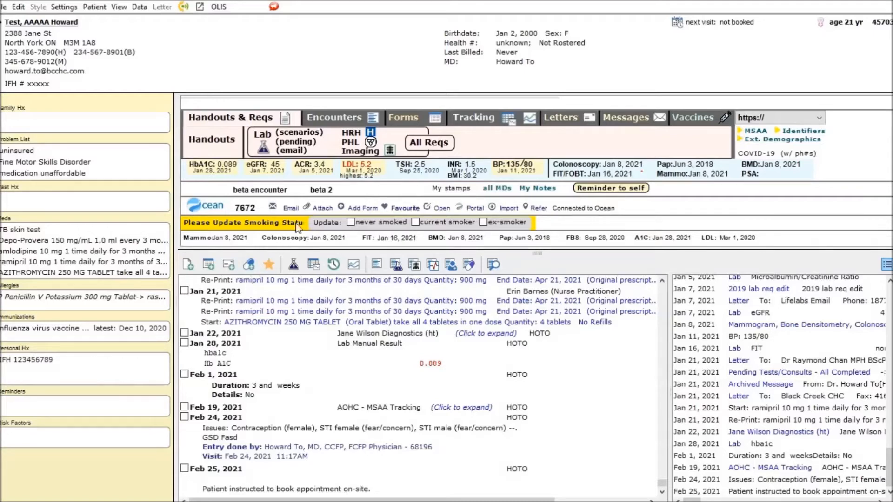
- View the public health Hepatitis B DNA Test requisition, and close it without filling it in
{"action": "left_click", "coordinate": [371, 142]}
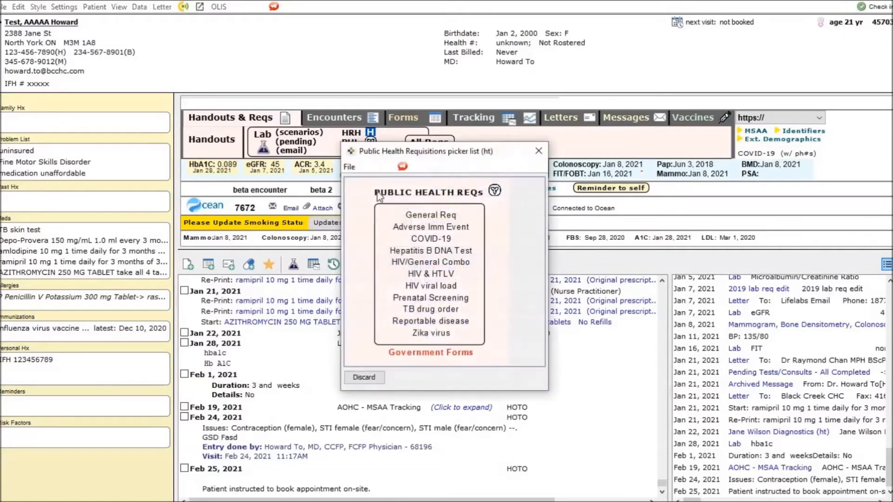
{"action": "left_click", "coordinate": [403, 251]}
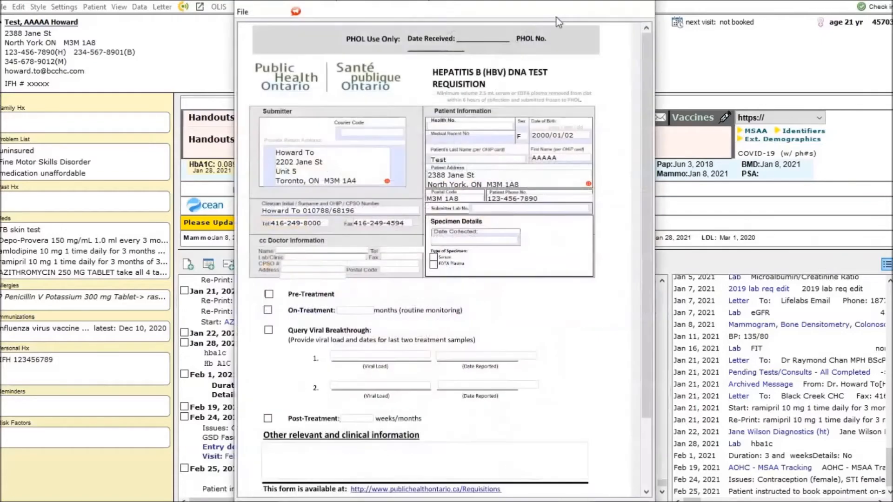
{"action": "left_click", "coordinate": [645, 2]}
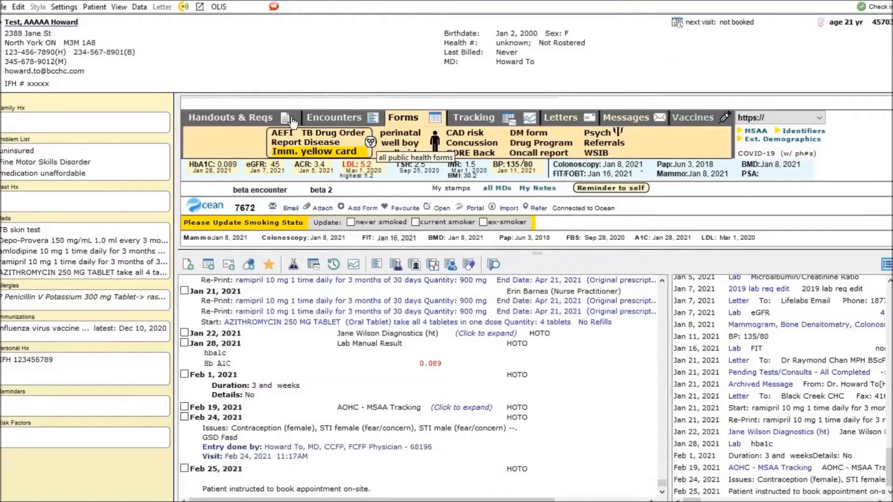
- Show the government forms list from the chart's forms section, follow its Public Health Labs (PHL) link, and close the picker
{"action": "left_click", "coordinate": [367, 145]}
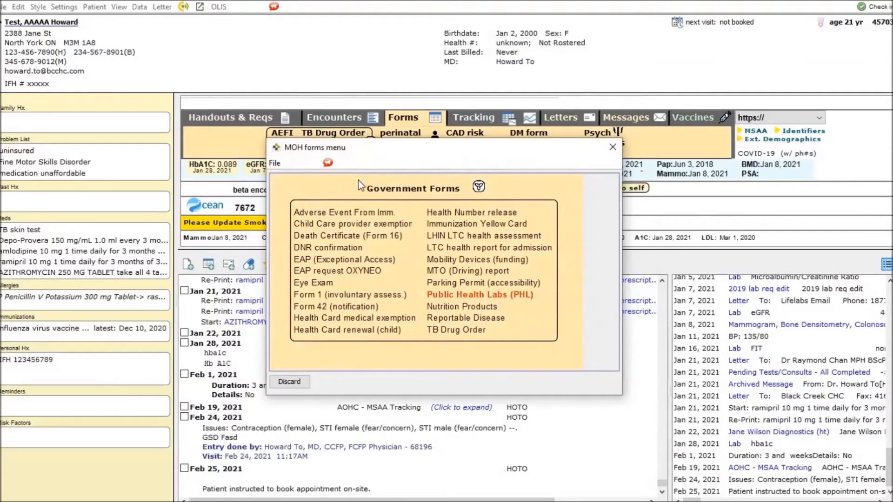
{"action": "left_click", "coordinate": [449, 296]}
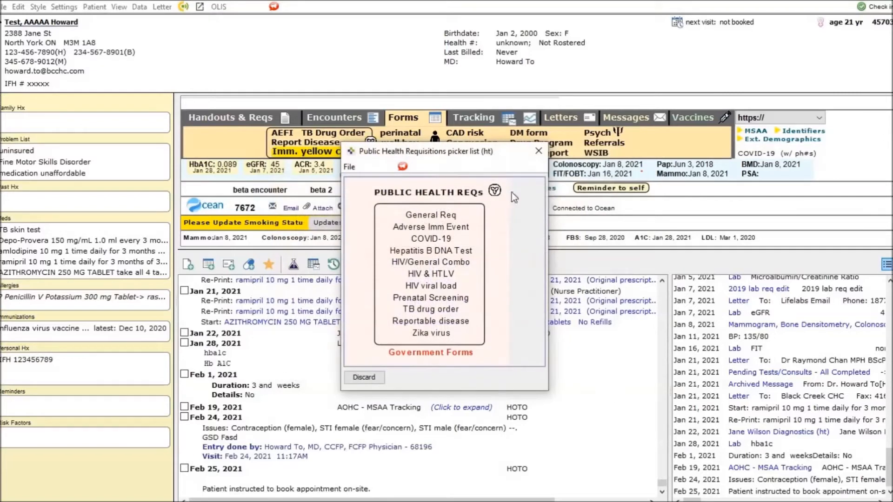
{"action": "left_click", "coordinate": [533, 153]}
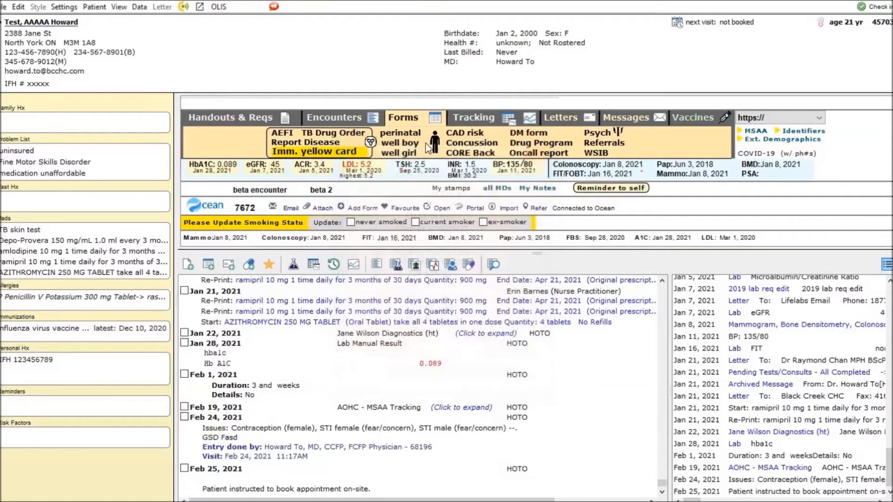
- Reach the Government Forms list through the public health requisitions picker under Handouts & Reqs, and close it
{"action": "left_click", "coordinate": [247, 114]}
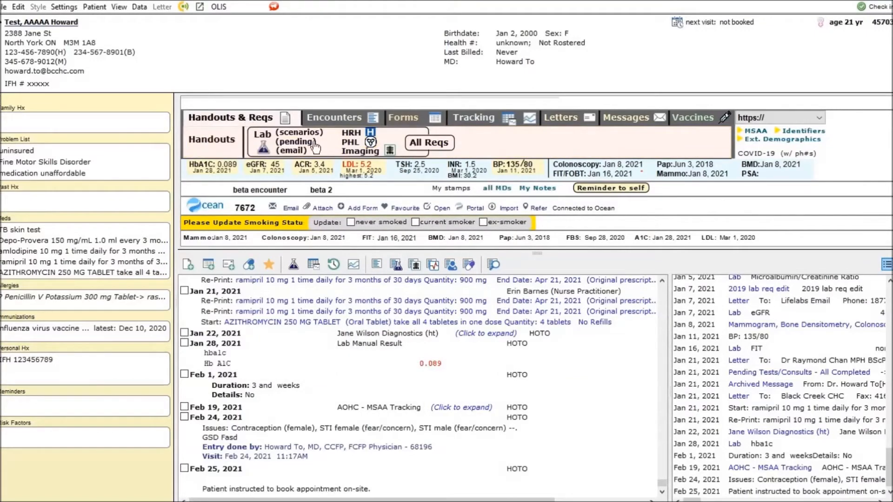
{"action": "left_click", "coordinate": [371, 144]}
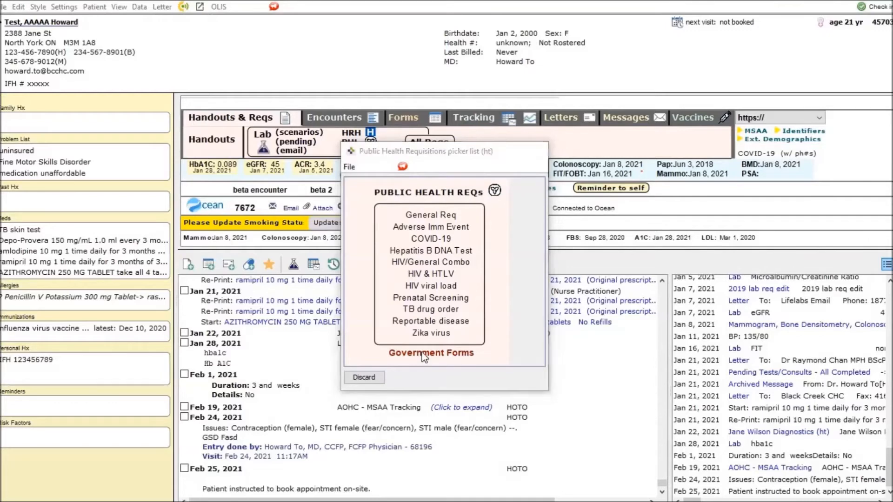
{"action": "left_click", "coordinate": [422, 354]}
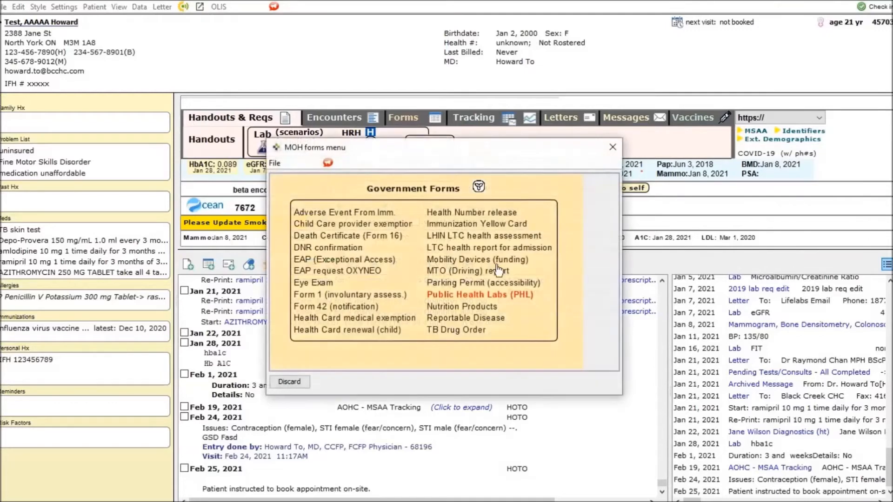
{"action": "left_click", "coordinate": [607, 149]}
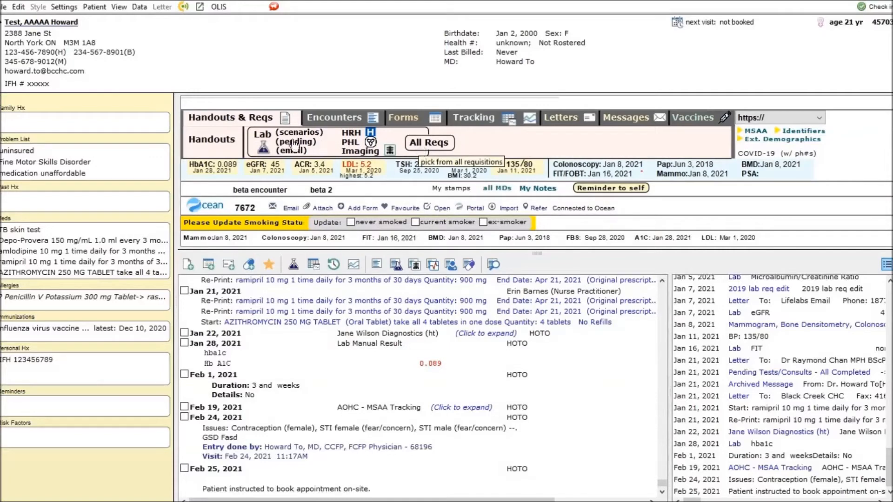
- Review the patient's Common Labs flowsheet and the full lab results table, closing each one
{"action": "left_click", "coordinate": [473, 118]}
{"action": "left_click", "coordinate": [506, 141]}
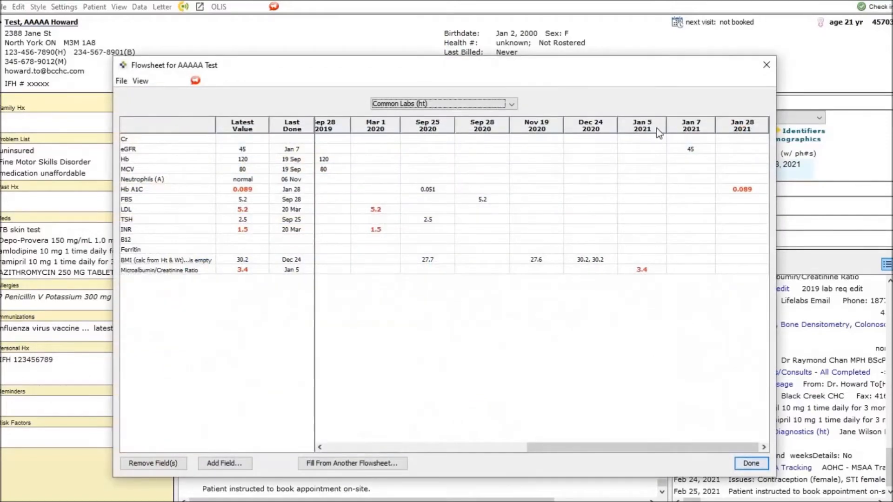
{"action": "left_click", "coordinate": [766, 65]}
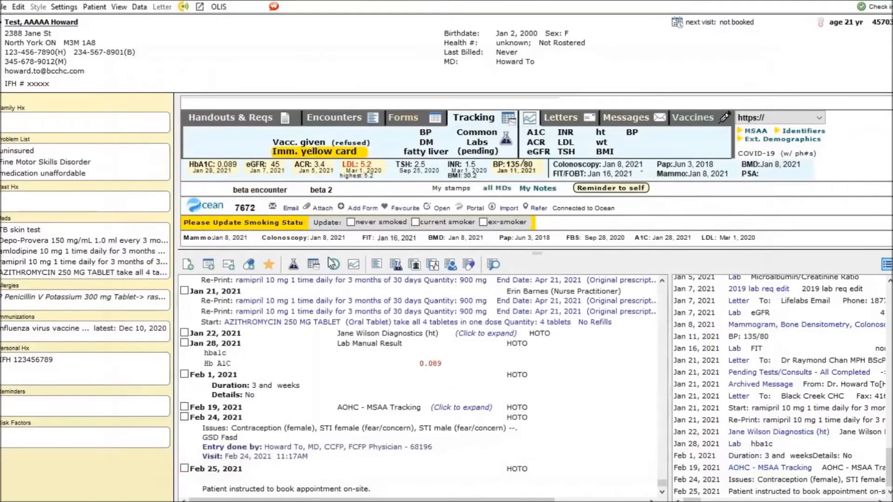
{"action": "left_click", "coordinate": [293, 264]}
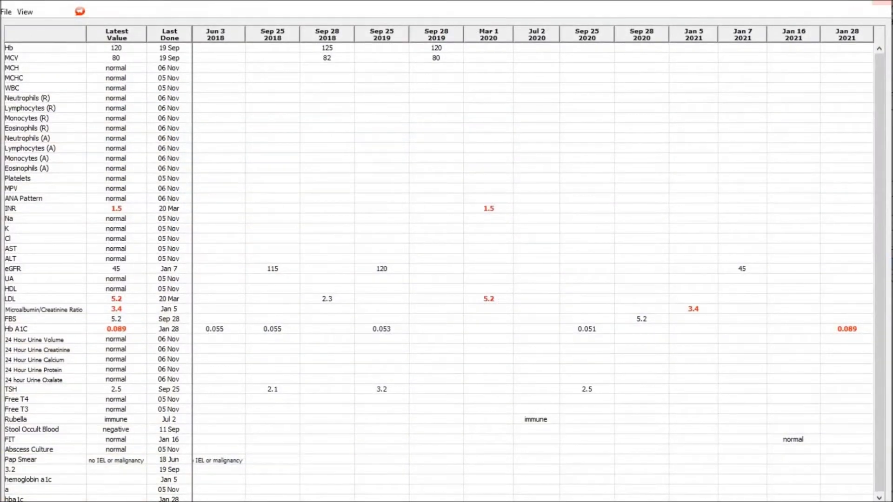
{"action": "left_click", "coordinate": [881, 3]}
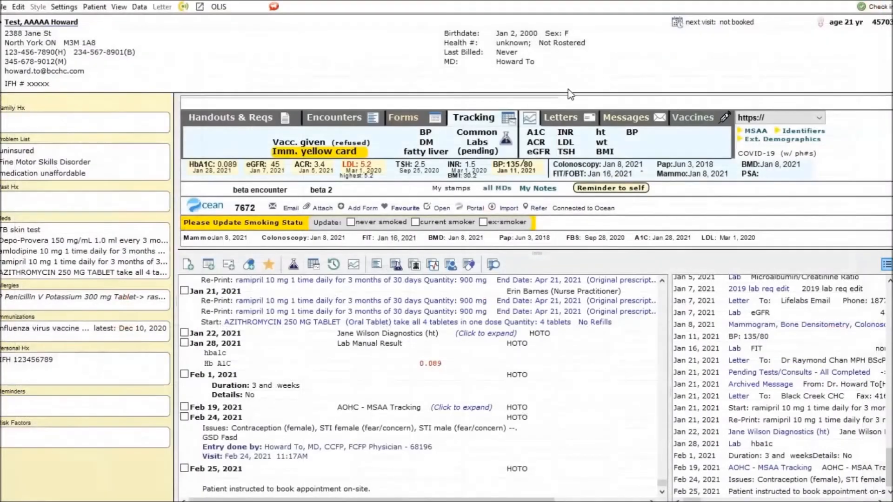
- Graph the patient's ACR results, and close the graph
{"action": "left_click", "coordinate": [536, 144]}
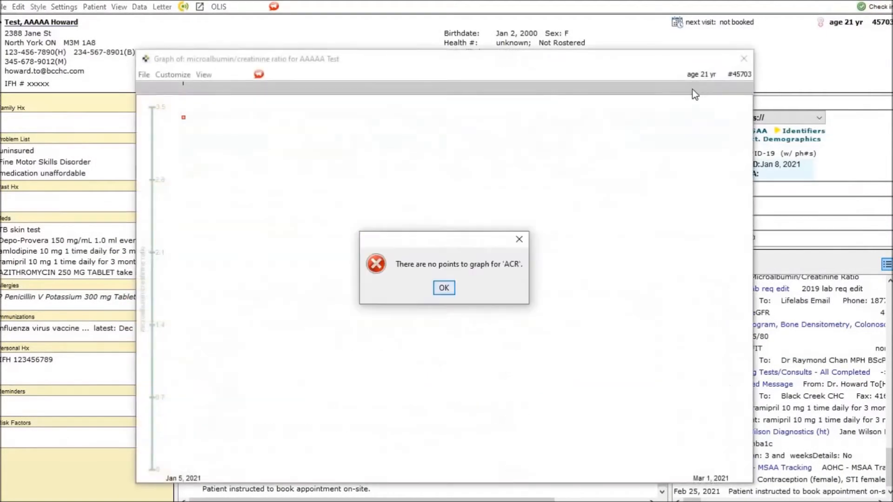
{"action": "left_click", "coordinate": [443, 288]}
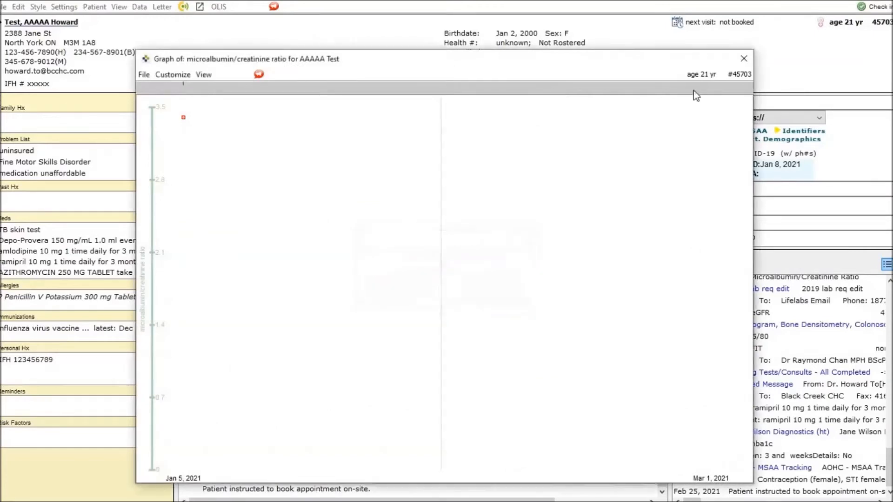
{"action": "left_click", "coordinate": [744, 59]}
- Create the HRH billing letter for the patient with the Sheridan header site
{"action": "left_click", "coordinate": [564, 123]}
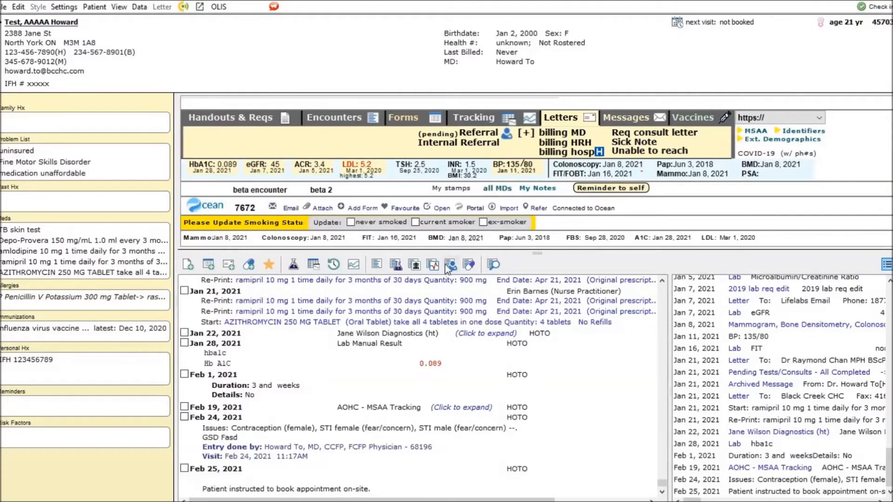
{"action": "key", "text": "ctrl"}
{"action": "key", "text": "ctrl"}
{"action": "left_click", "coordinate": [571, 143]}
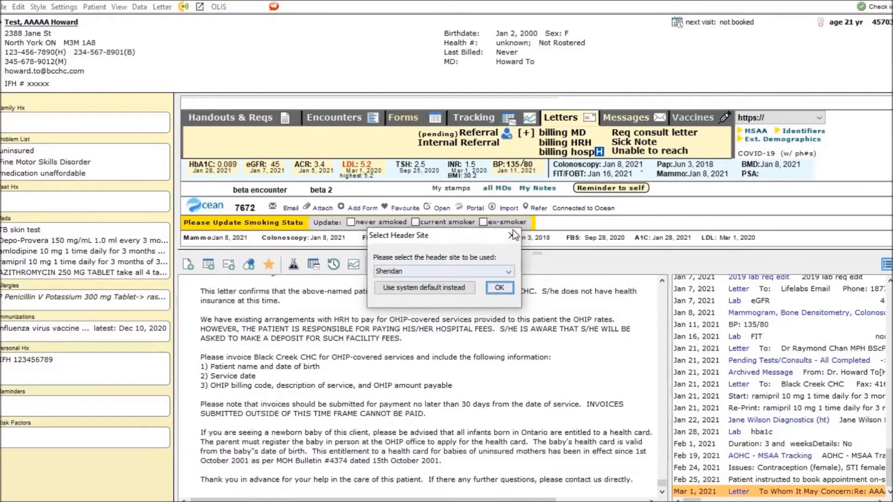
{"action": "left_click", "coordinate": [500, 287]}
- Read the hospital billing INFOBulletin on funding for patients without provincial health insurance, through to its third page
{"action": "left_click", "coordinate": [594, 153]}
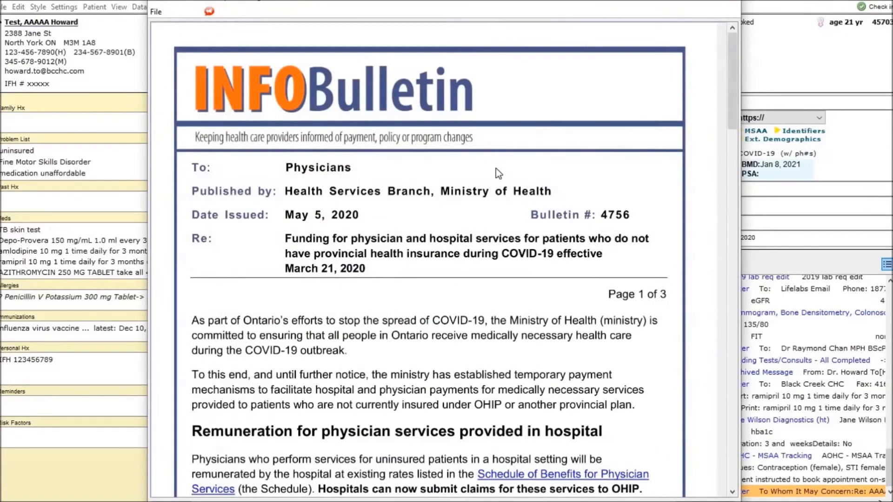
{"action": "scroll", "coordinate": [496, 173], "scroll_direction": "down", "scroll_amount": 10}
{"action": "scroll", "coordinate": [496, 171], "scroll_direction": "down", "scroll_amount": 10}
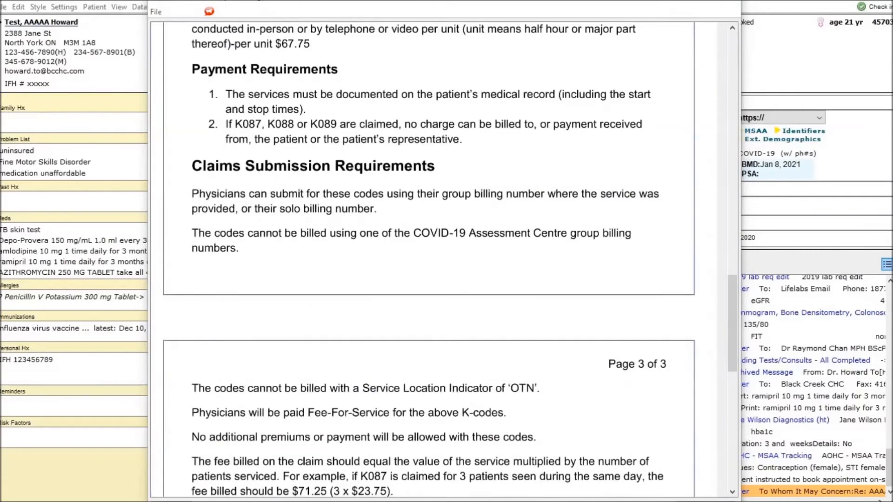
- Close the billing bulletin, and view the Publicly Funded Immunization Schedules summary PDF from the vaccine shortcuts, closing it when done
{"action": "left_click", "coordinate": [731, 2]}
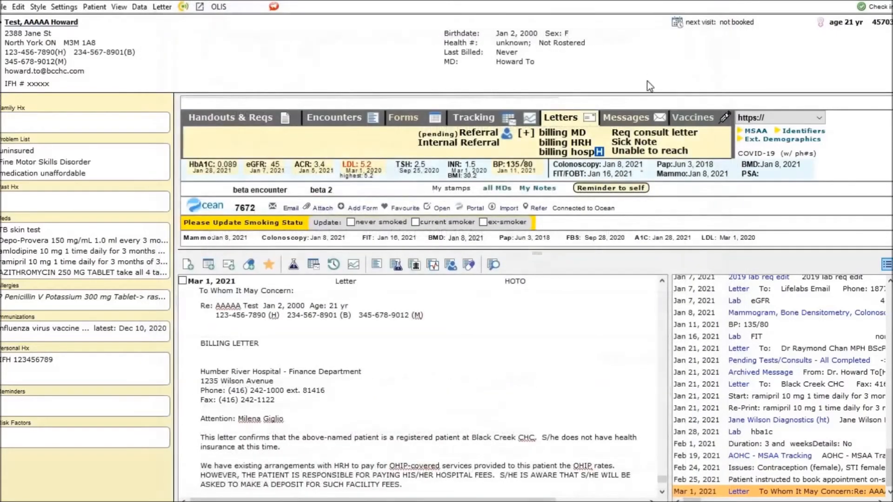
{"action": "left_click", "coordinate": [680, 122]}
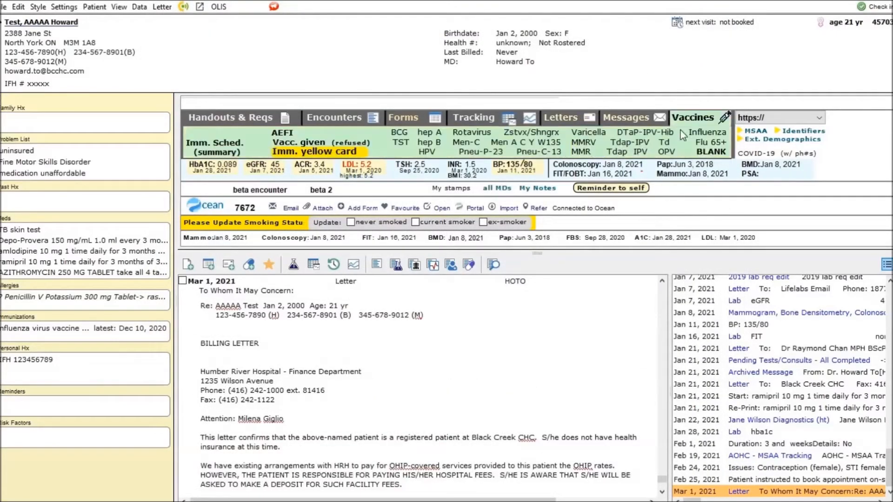
{"action": "left_click", "coordinate": [221, 152]}
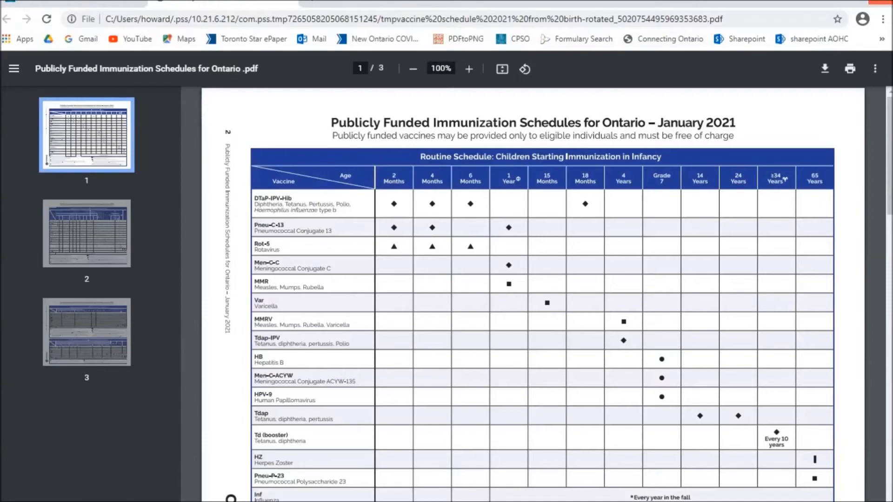
{"action": "left_click", "coordinate": [880, 2]}
- View the Ontario Ministry of Health immunization schedule website through the Imm. Sched. URL web link, and close it
{"action": "left_click", "coordinate": [754, 122]}
{"action": "scroll", "coordinate": [764, 149], "scroll_direction": "down", "scroll_amount": 3}
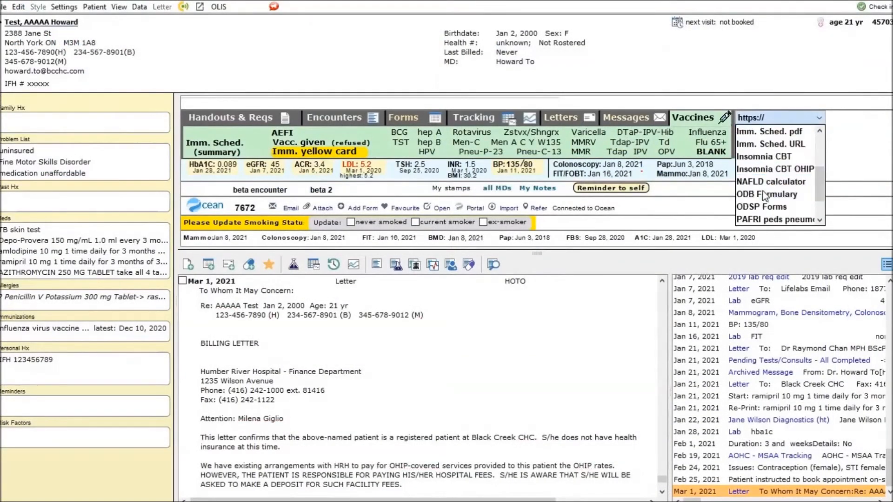
{"action": "left_click", "coordinate": [765, 147]}
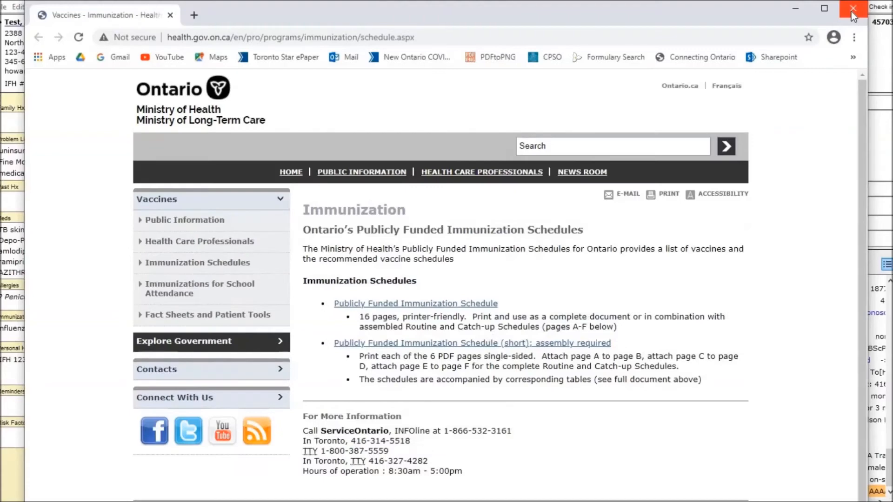
{"action": "left_click", "coordinate": [851, 9]}
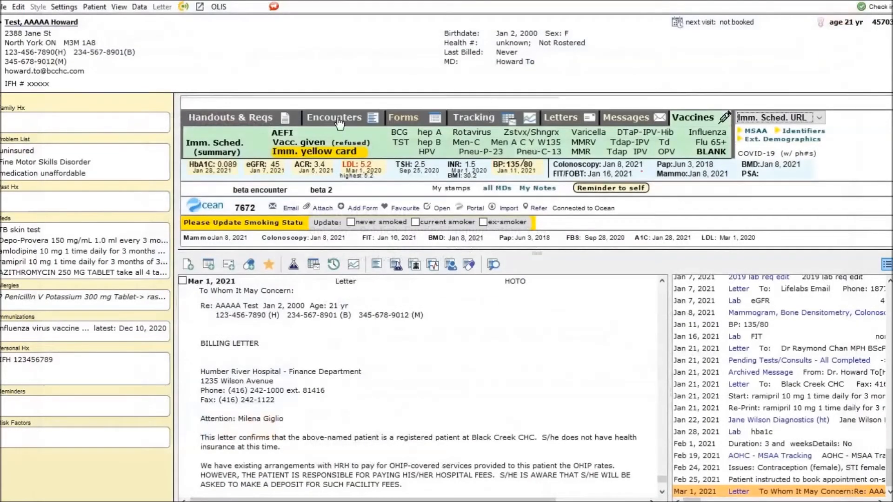
- Bring up the body-diagram menu from the form shortcuts, view the ears diagram, and close that diagram
{"action": "left_click", "coordinate": [340, 122]}
{"action": "left_click", "coordinate": [405, 118]}
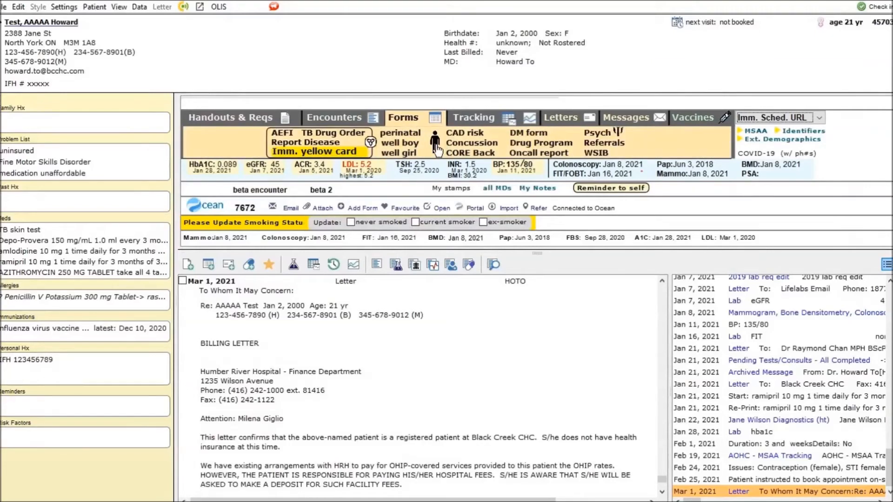
{"action": "left_click", "coordinate": [435, 142]}
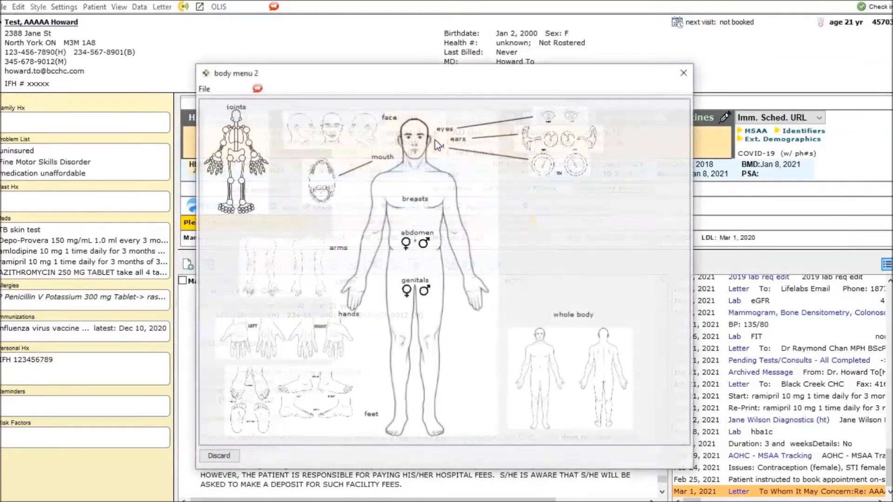
{"action": "left_click", "coordinate": [556, 118]}
{"action": "left_click", "coordinate": [566, 207]}
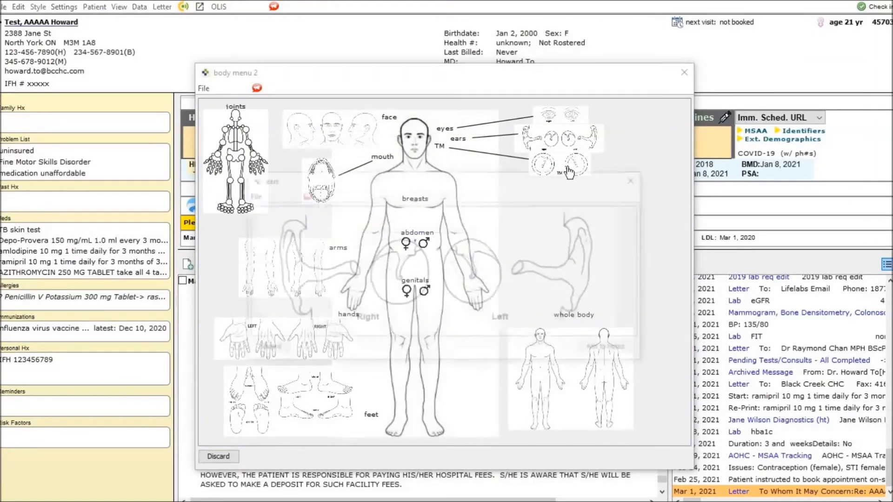
{"action": "left_click", "coordinate": [568, 168]}
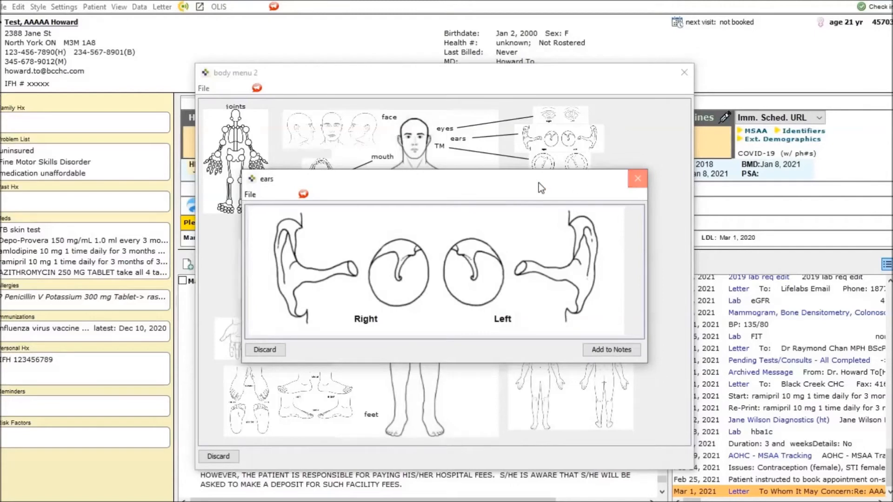
{"action": "left_click", "coordinate": [637, 178]}
- Scribble a freehand mark on the left eardrum of the tympanic membranes diagram, and discard the form
{"action": "left_click", "coordinate": [547, 180]}
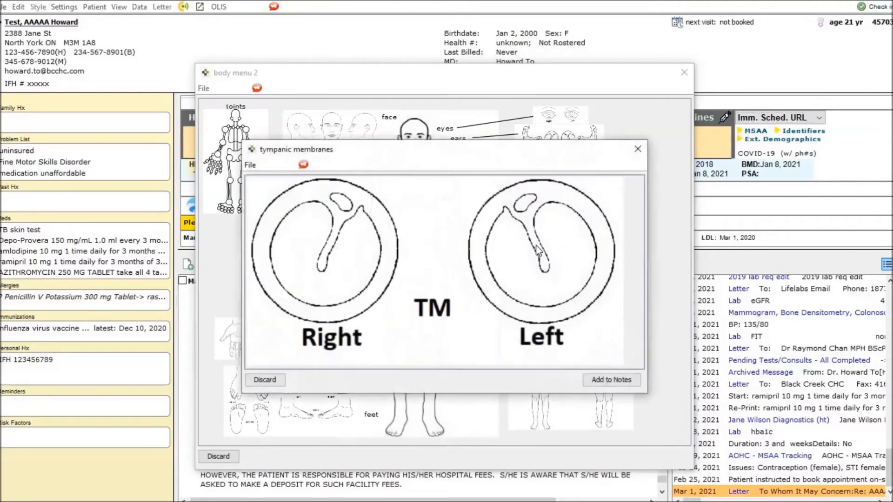
{"action": "mouse_move", "coordinate": [547, 233]}
{"action": "left_mouse_down"}
{"action": "mouse_move", "coordinate": [565, 243]}
{"action": "mouse_move", "coordinate": [561, 237]}
{"action": "left_mouse_up"}
{"action": "left_click", "coordinate": [637, 149]}
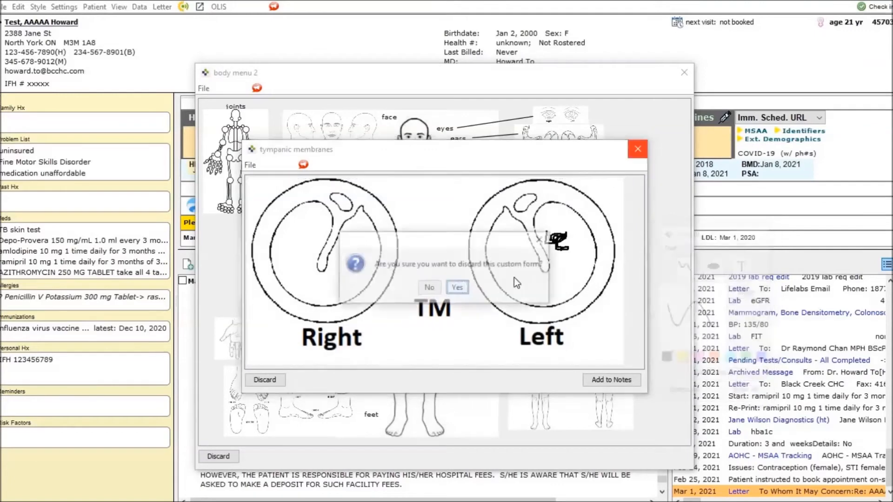
{"action": "key", "text": "Return"}
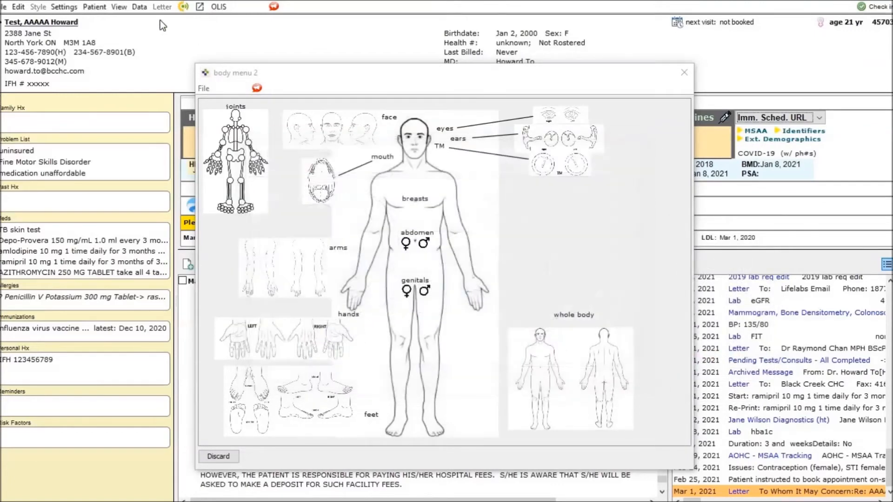
- Preview the Ears diagram in the EMR's built-in diagram list, and close the list without choosing a diagram
{"action": "left_click", "coordinate": [140, 7]}
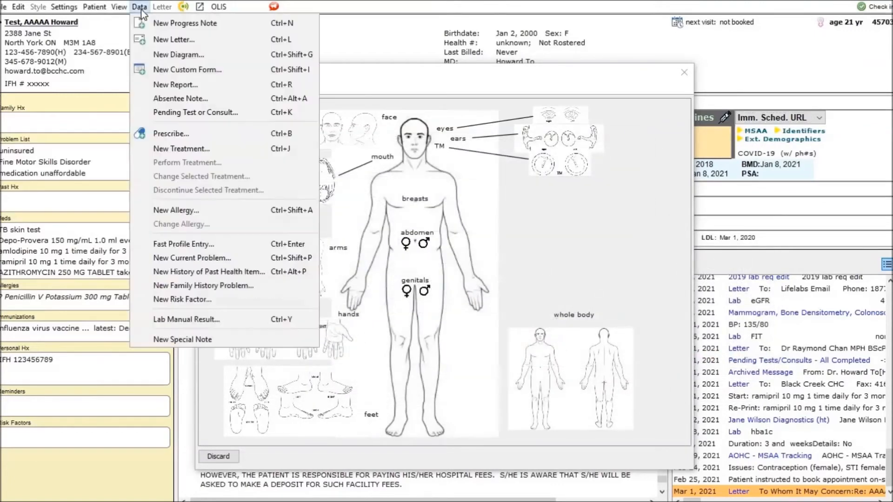
{"action": "left_click", "coordinate": [152, 54]}
{"action": "left_click", "coordinate": [216, 174]}
{"action": "left_click", "coordinate": [217, 212]}
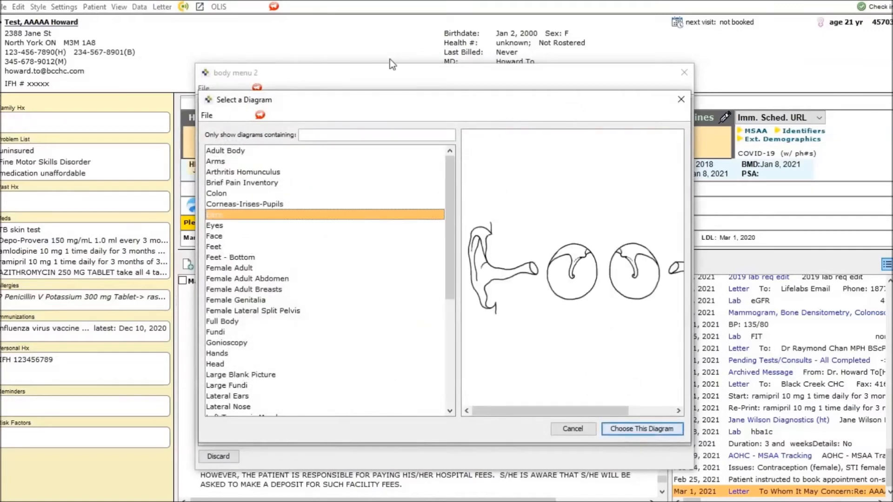
{"action": "left_click", "coordinate": [681, 99]}
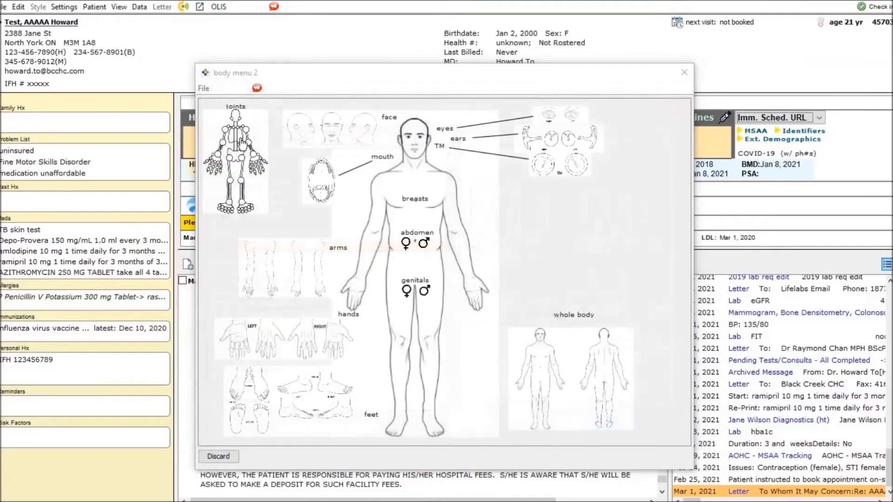
- Mark the right elbow, right hip and right little-finger joints on the joints diagram, discard it, and close the body menu
{"action": "left_click", "coordinate": [241, 145]}
{"action": "left_click", "coordinate": [375, 164]}
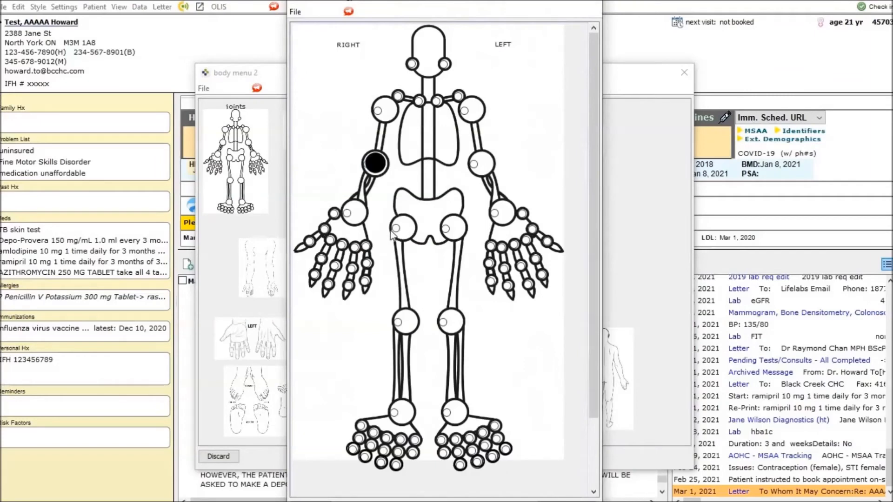
{"action": "left_click", "coordinate": [394, 230]}
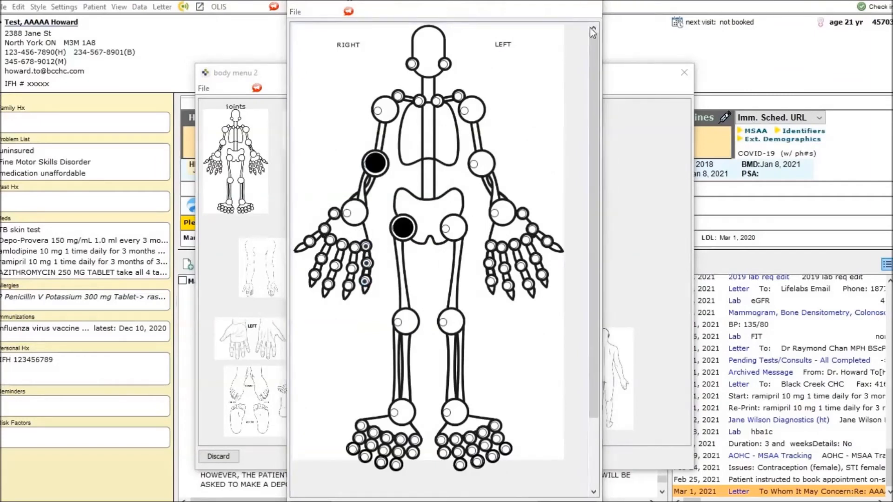
{"action": "left_click", "coordinate": [598, 3]}
{"action": "left_click", "coordinate": [457, 289]}
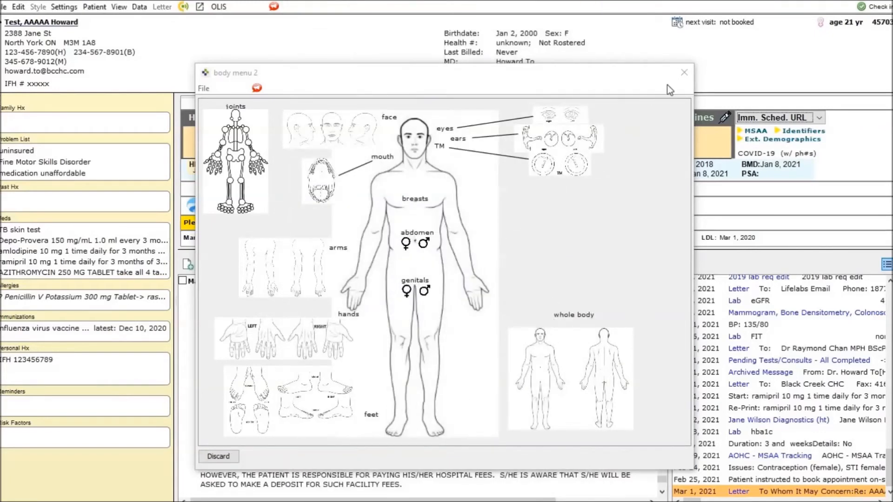
{"action": "left_click", "coordinate": [683, 73]}
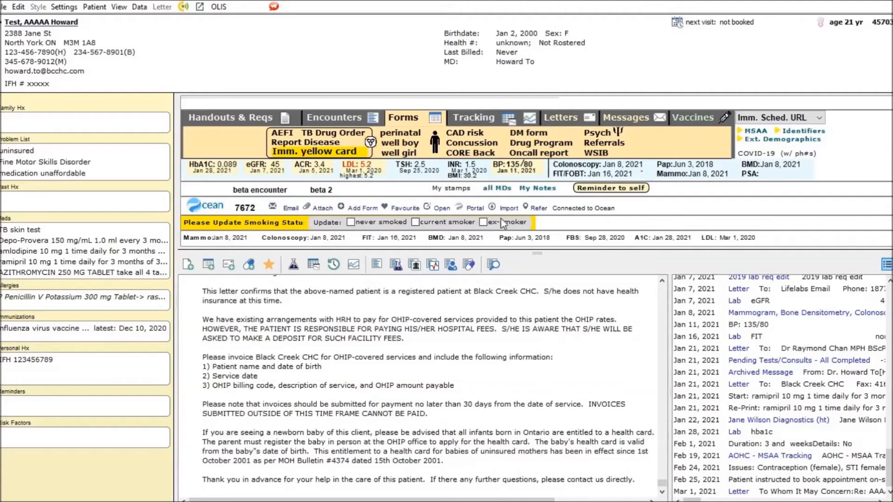
- Show the chart notes matching the latest FBS, A1C and LDL dates in turn, clearing each note filter
{"action": "left_click", "coordinate": [607, 238]}
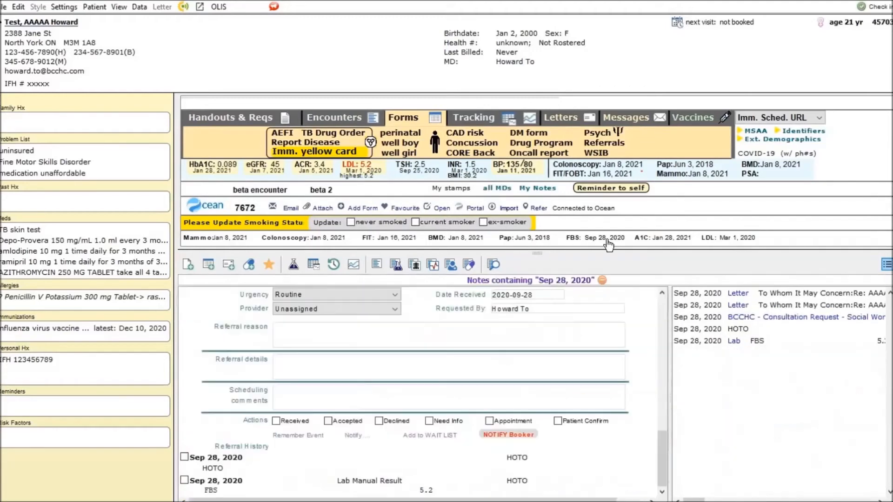
{"action": "left_click", "coordinate": [602, 282]}
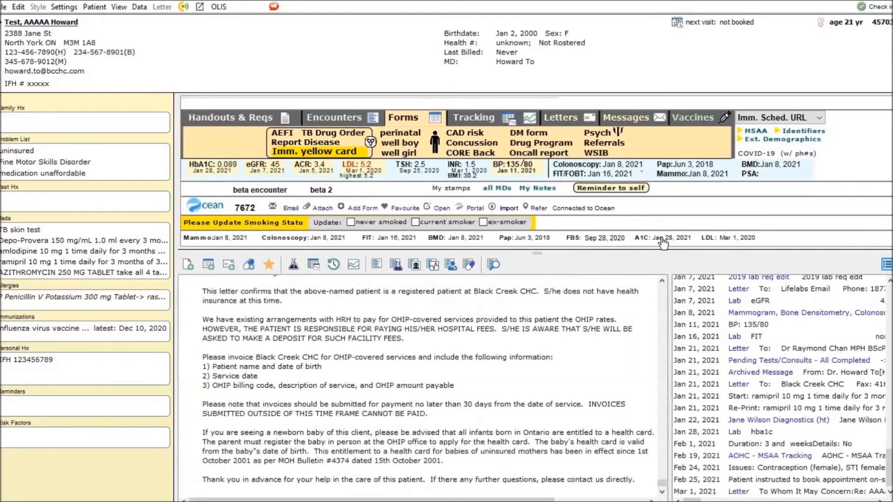
{"action": "left_click", "coordinate": [677, 238]}
{"action": "left_click", "coordinate": [602, 281]}
{"action": "left_click", "coordinate": [708, 238]}
{"action": "left_click", "coordinate": [587, 280]}
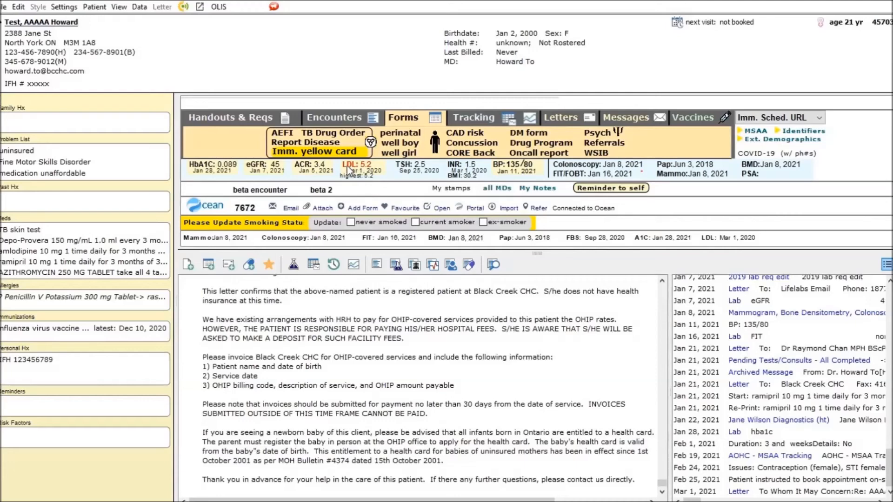
- Open the patient's fatty liver flowsheet from the tracking shortcuts
{"action": "left_click", "coordinate": [347, 166]}
{"action": "left_click", "coordinate": [489, 122]}
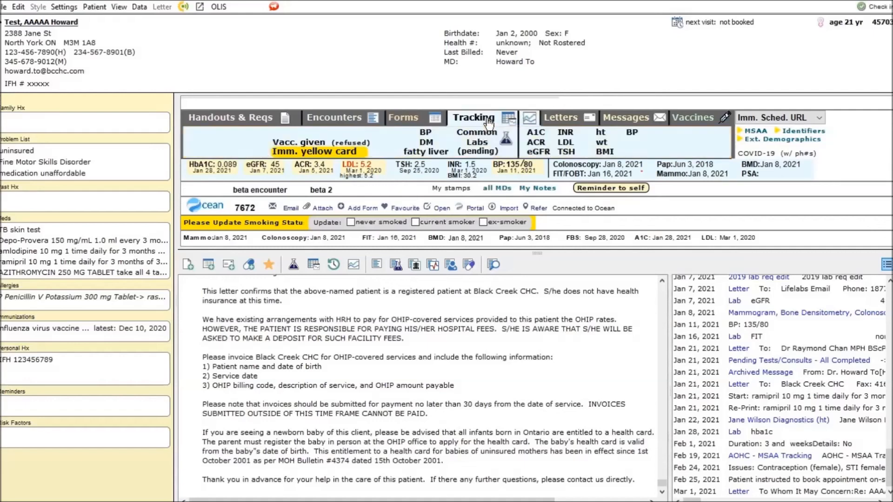
{"action": "left_click", "coordinate": [445, 156]}
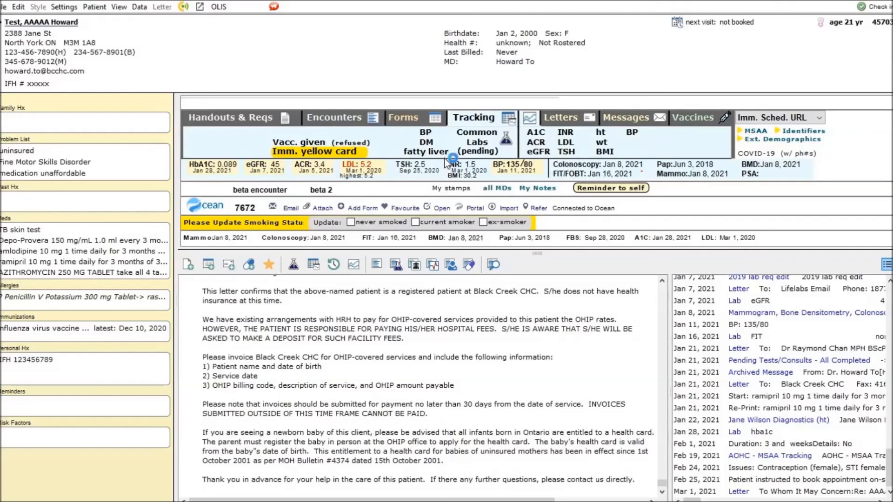